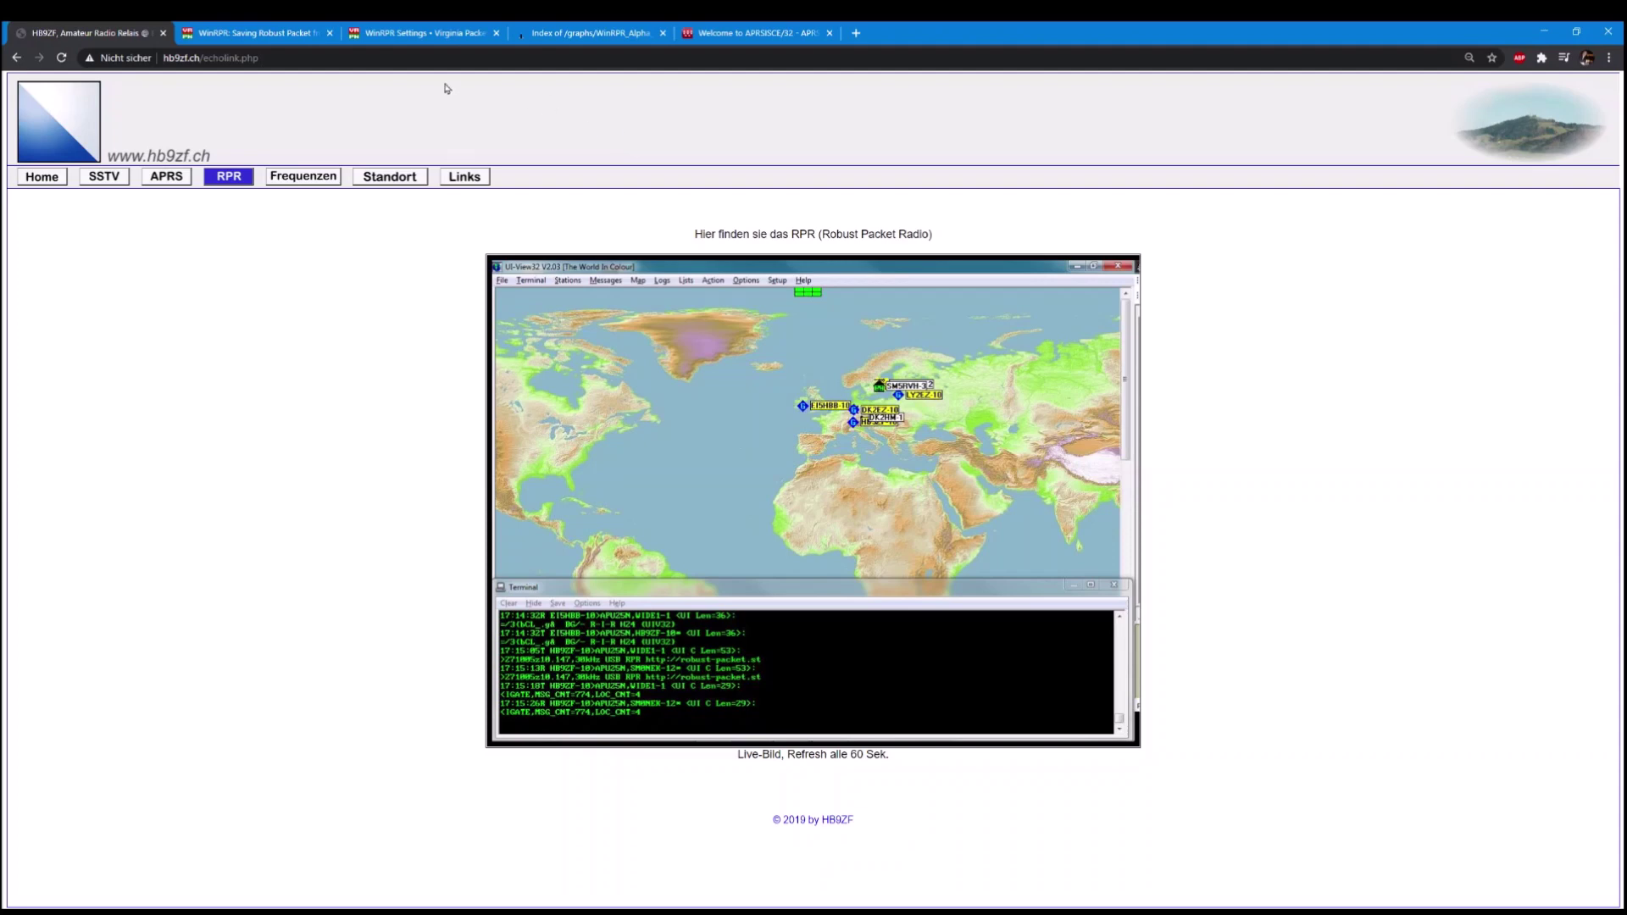
Open the vapn.org WinRPR article, highlight 'WinRPR' in its title, then switch to the download listing
left_click(269, 35)
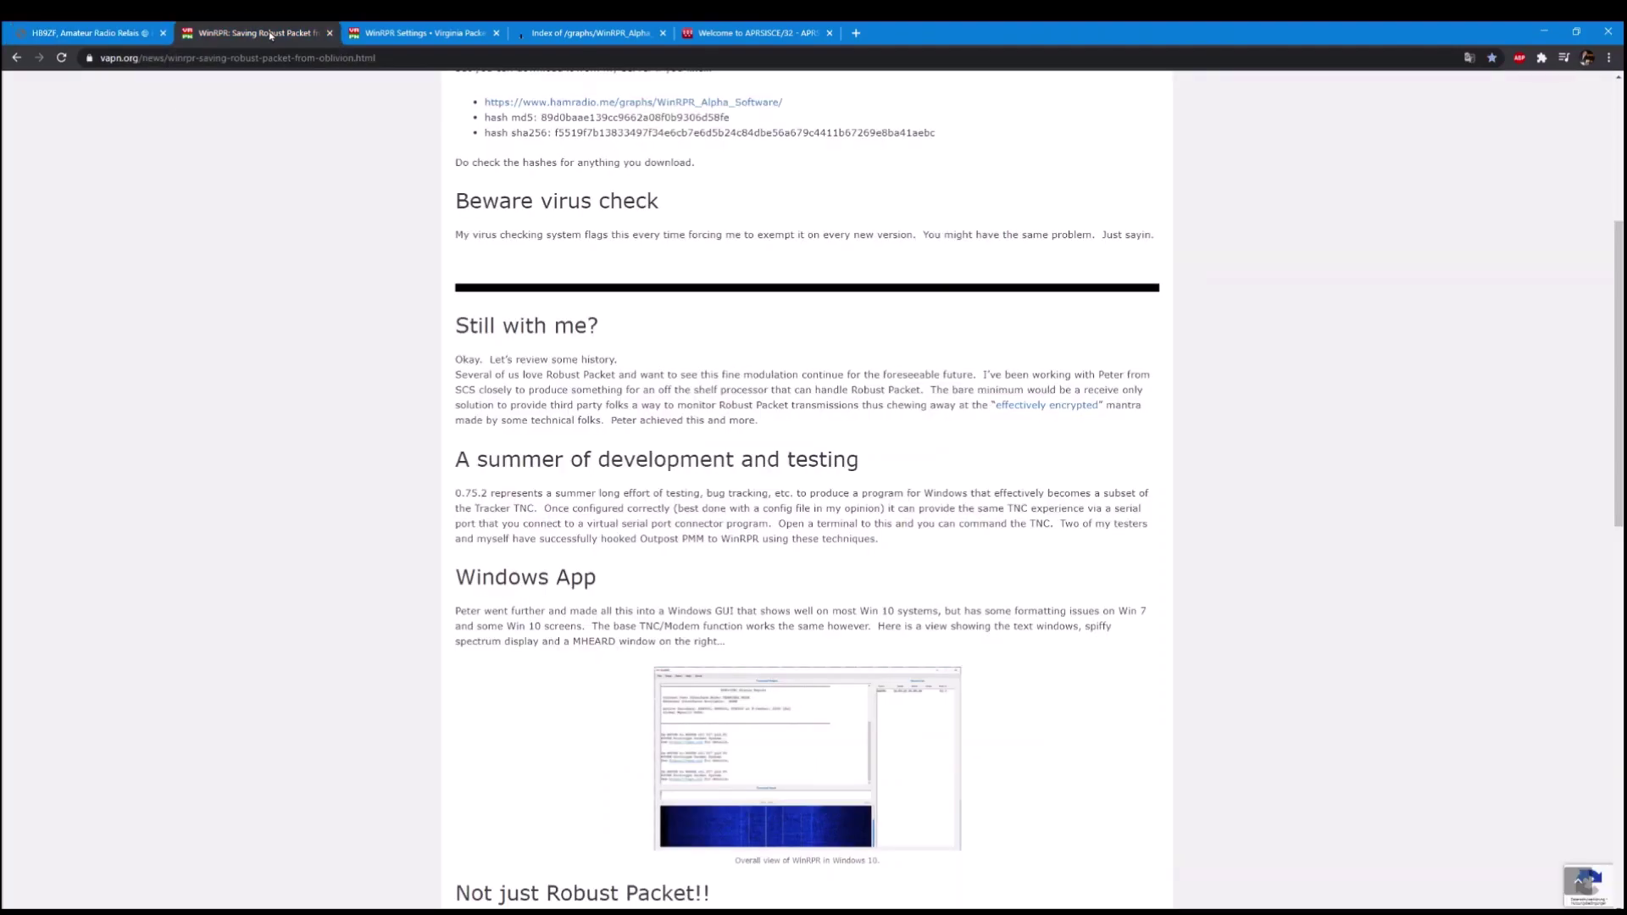
scroll(462, 267, "up", 3)
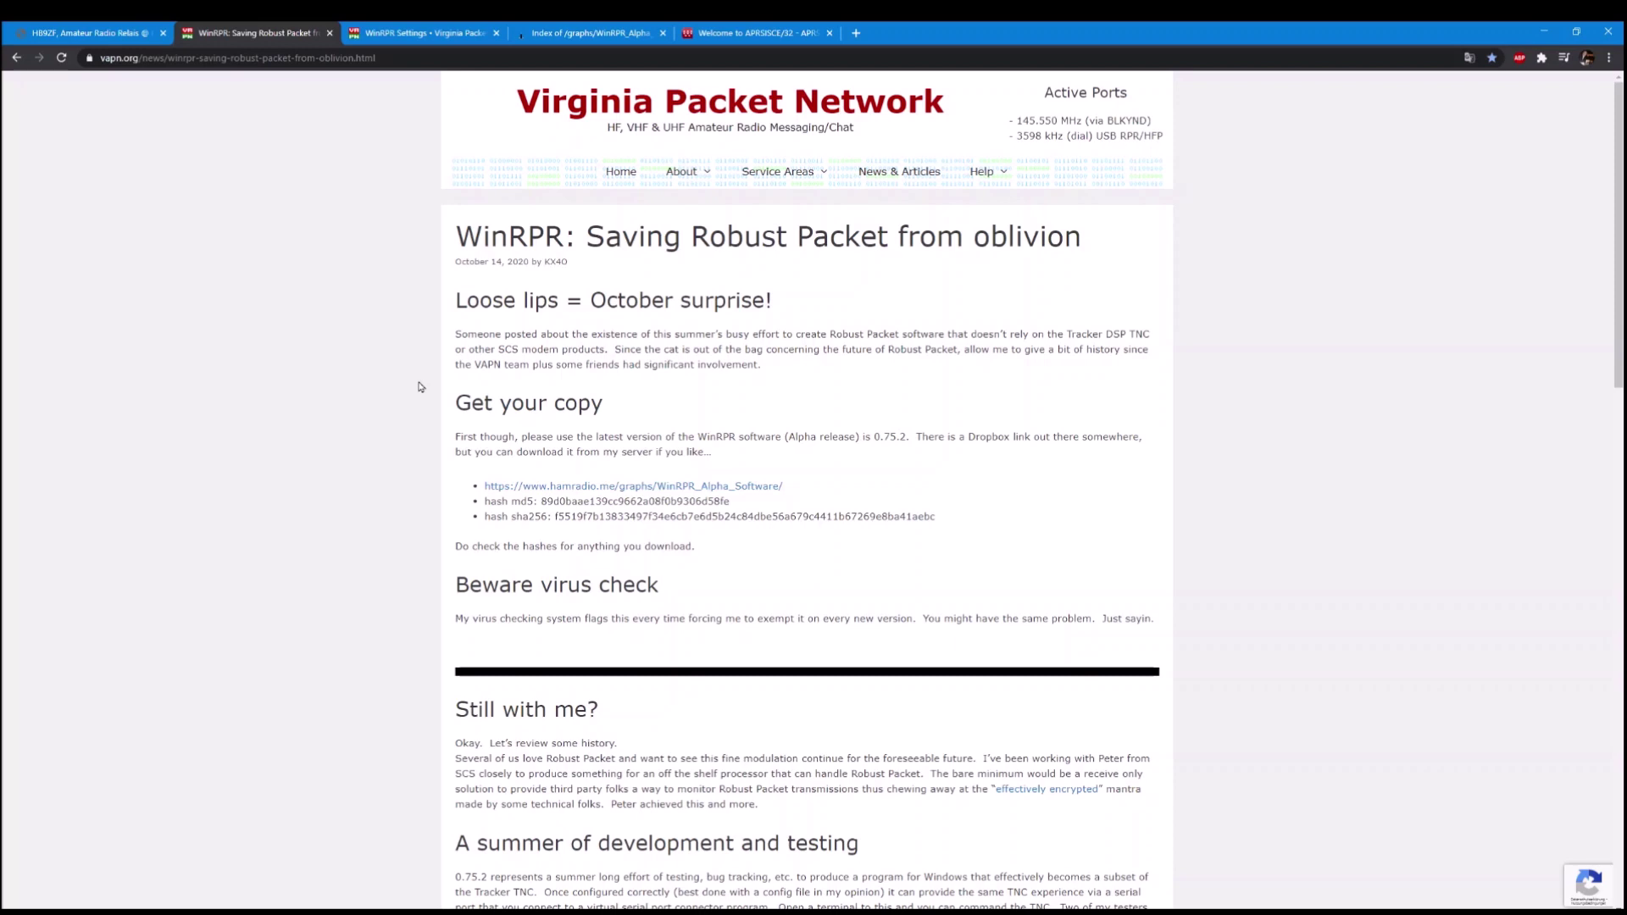
left_click_drag(456, 237, 561, 241)
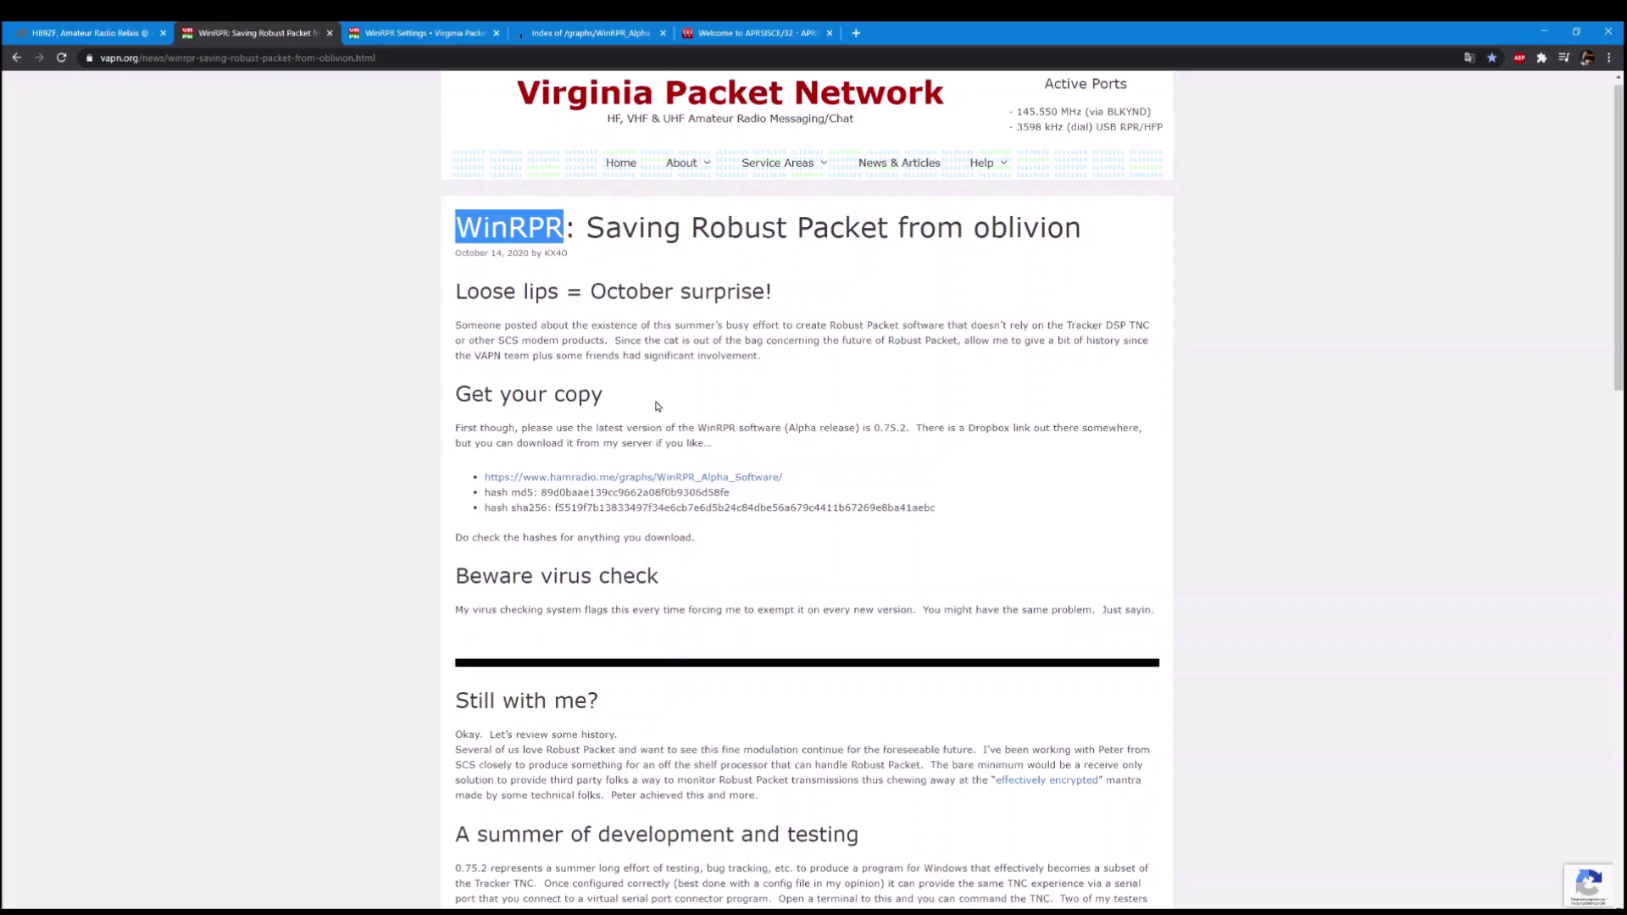
scroll(657, 406, "down", 2)
scroll(657, 406, "down", 2)
scroll(657, 406, "down", 1)
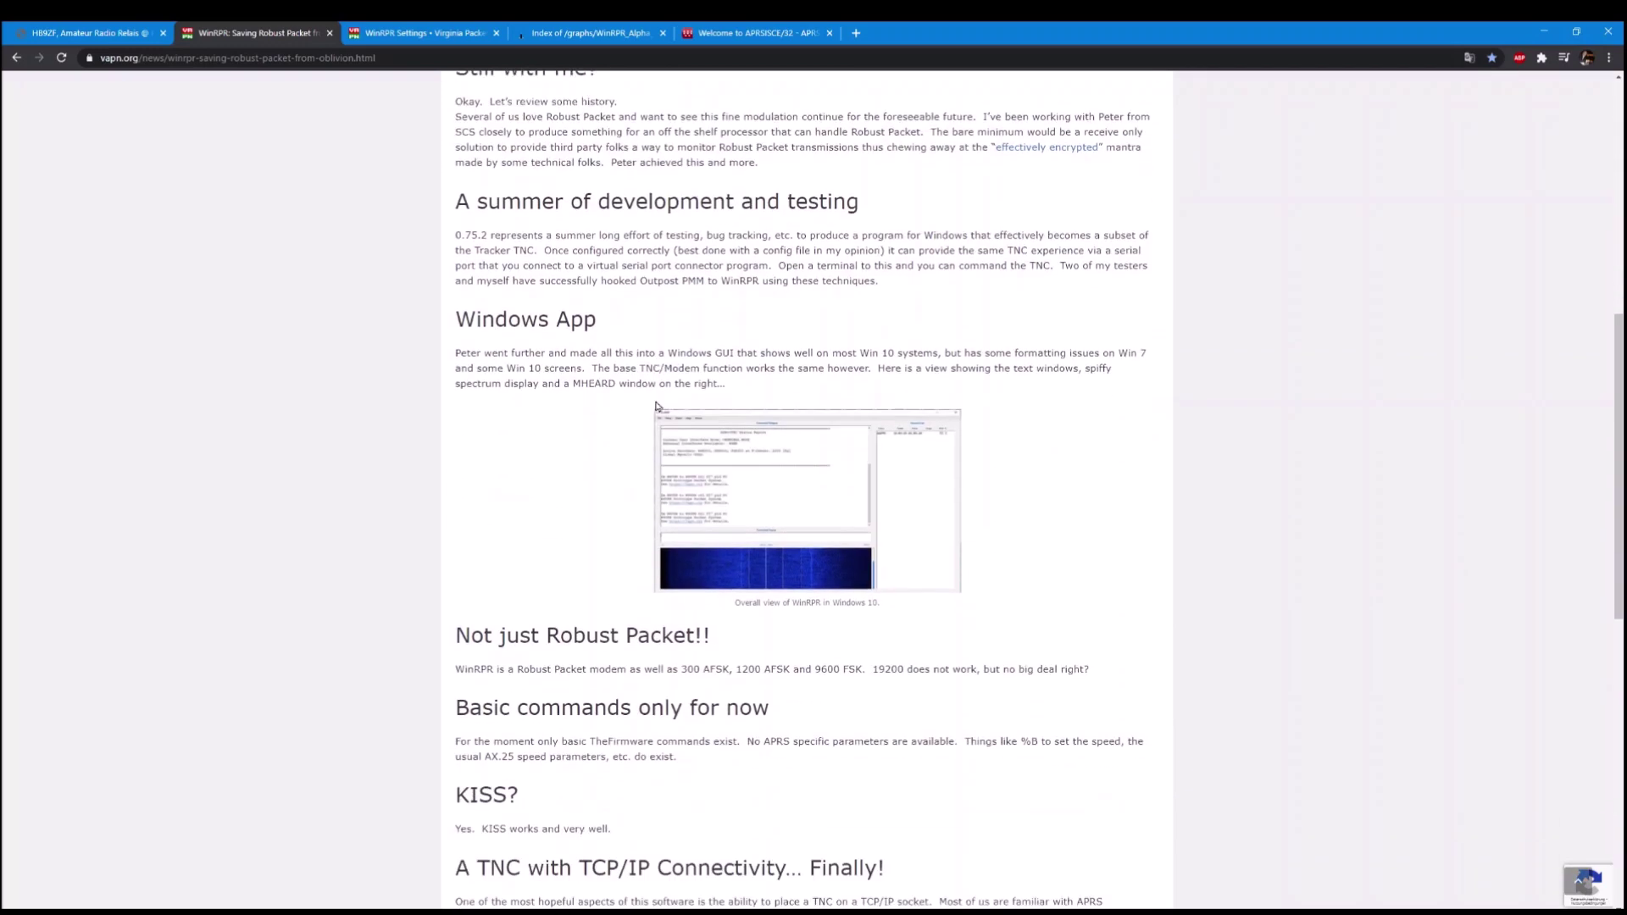
scroll(657, 406, "down", 1)
scroll(657, 405, "down", 3)
scroll(657, 406, "up", 6)
scroll(655, 400, "up", 3)
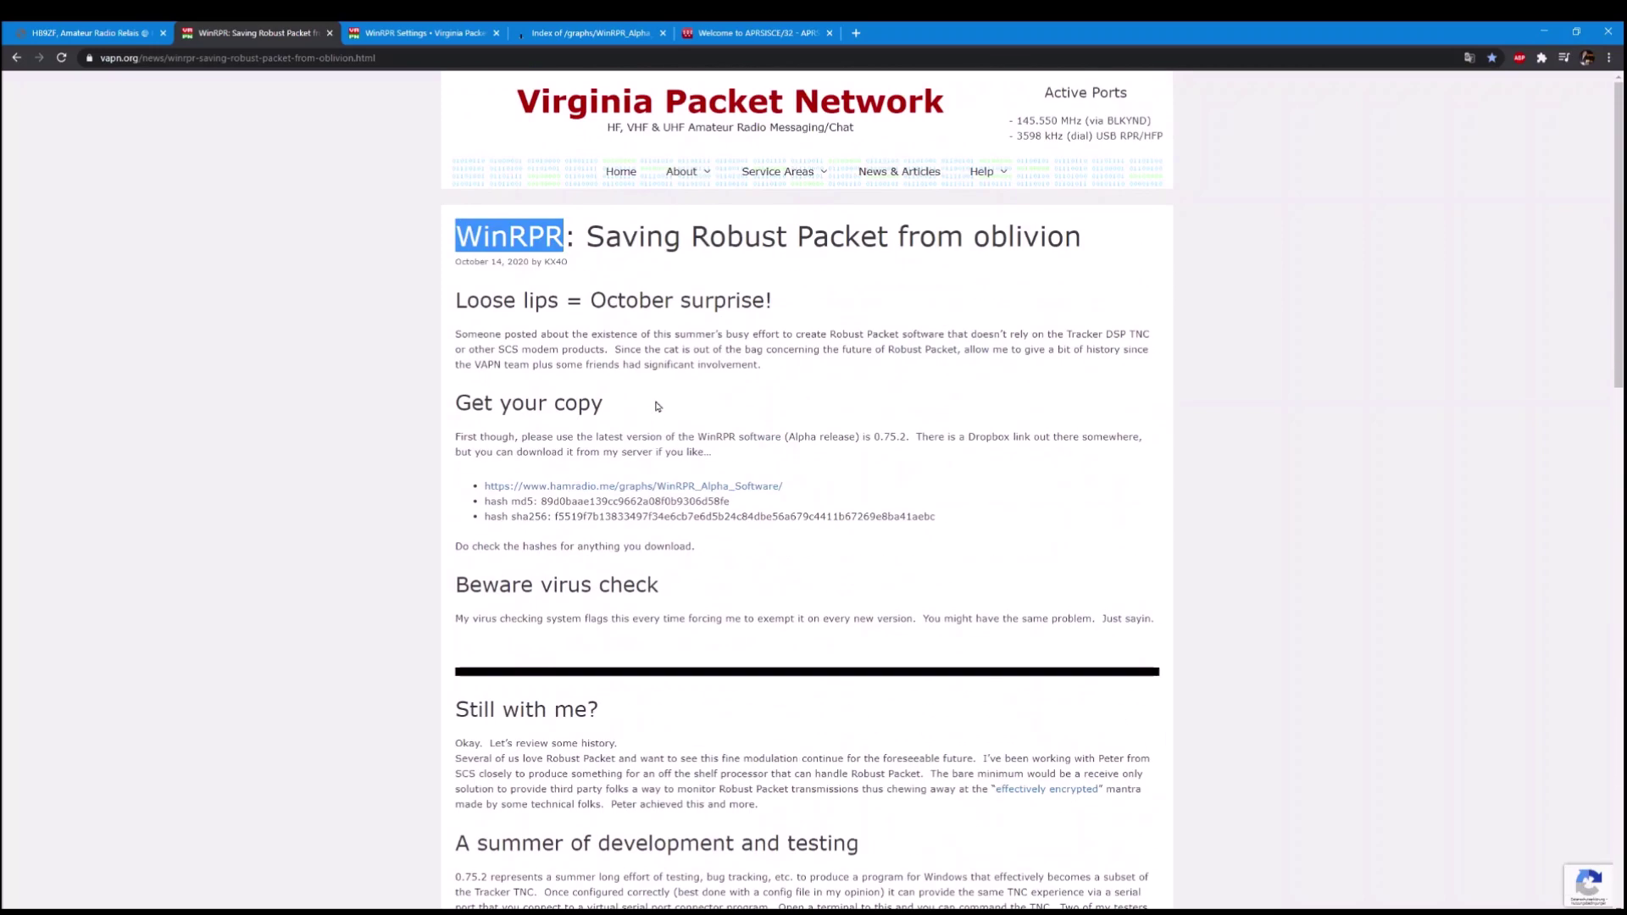
left_click(555, 32)
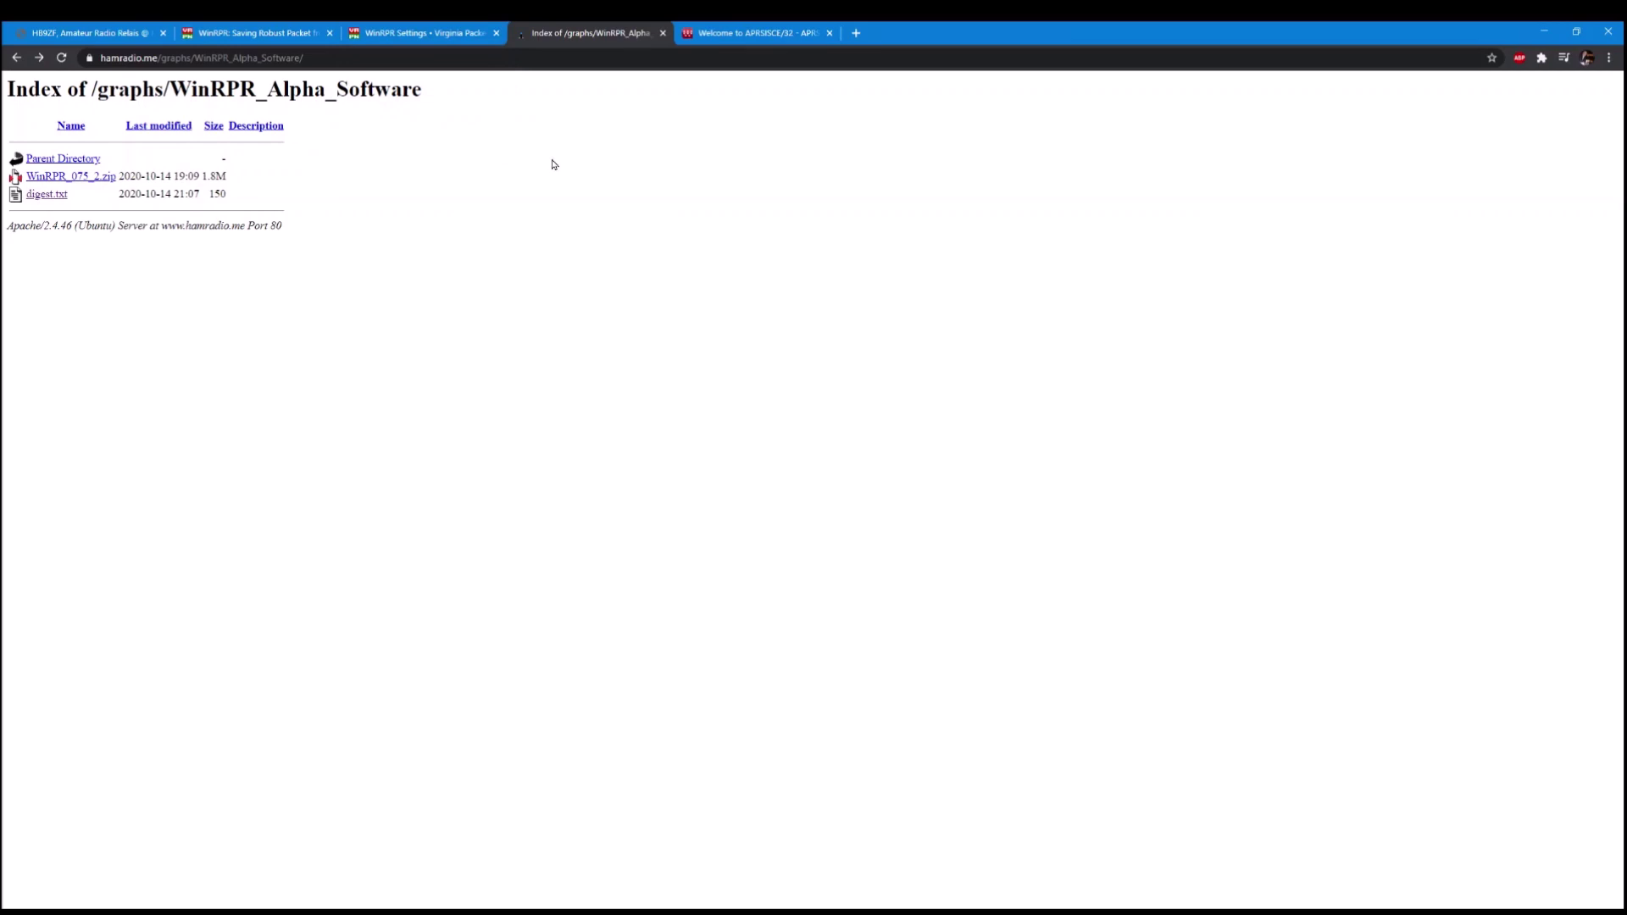
Move on from the WinRPR_075_2.zip listing to the APRSISCE/32 wiki welcome page
left_click(721, 34)
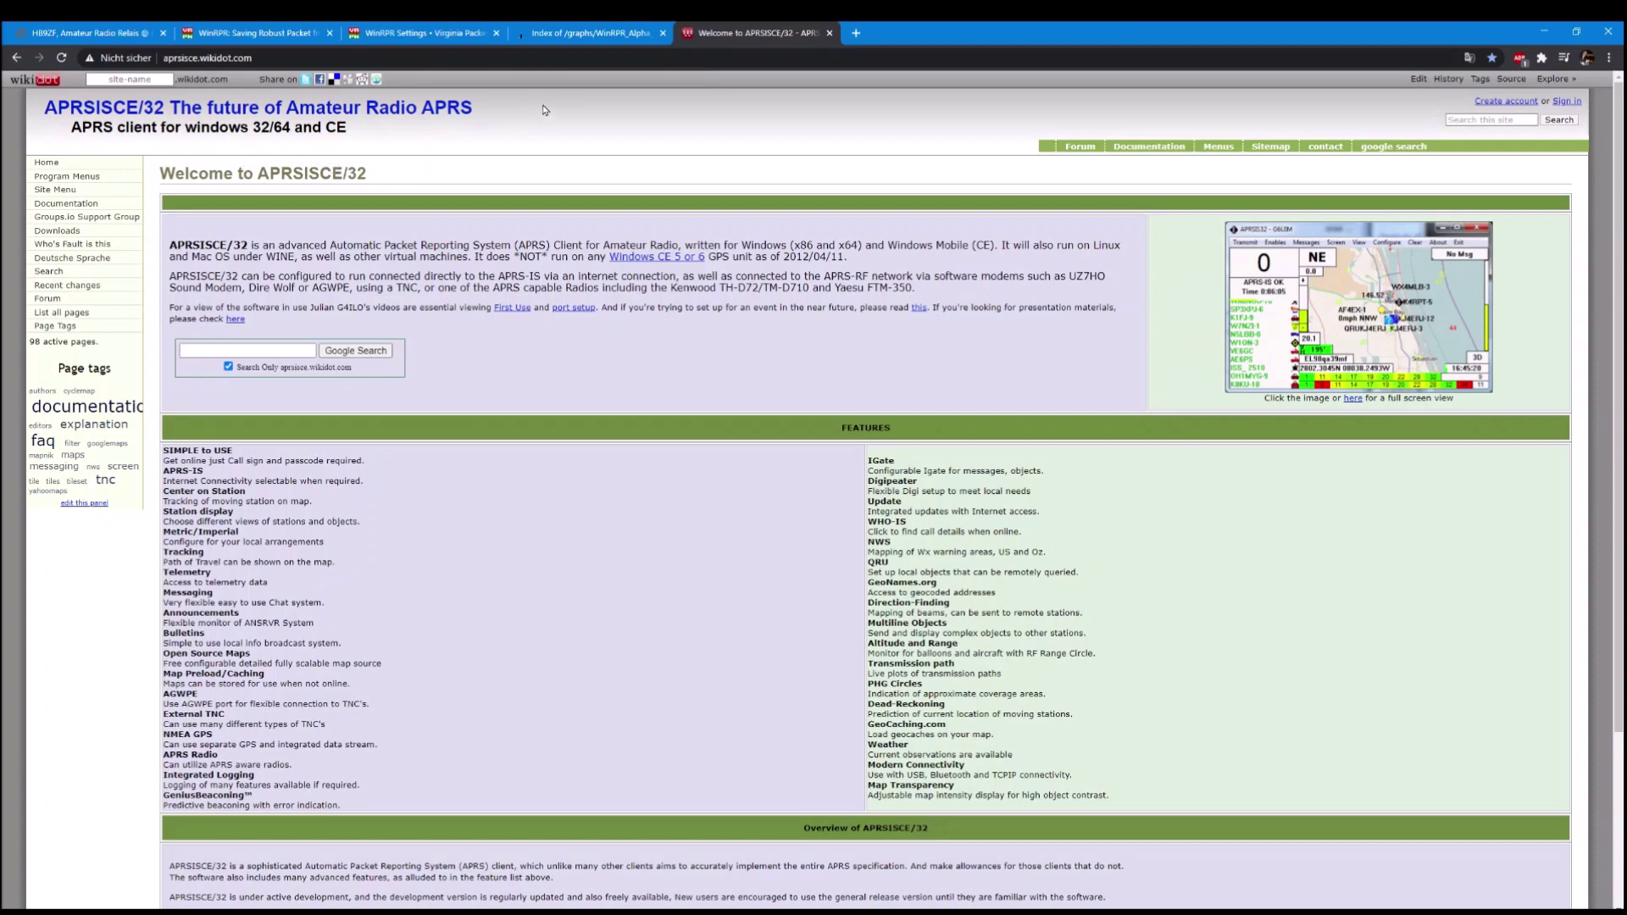
Go back to the WinRPR_Alpha_Software listing, then open the WinRPR Settings guide page
left_click(563, 34)
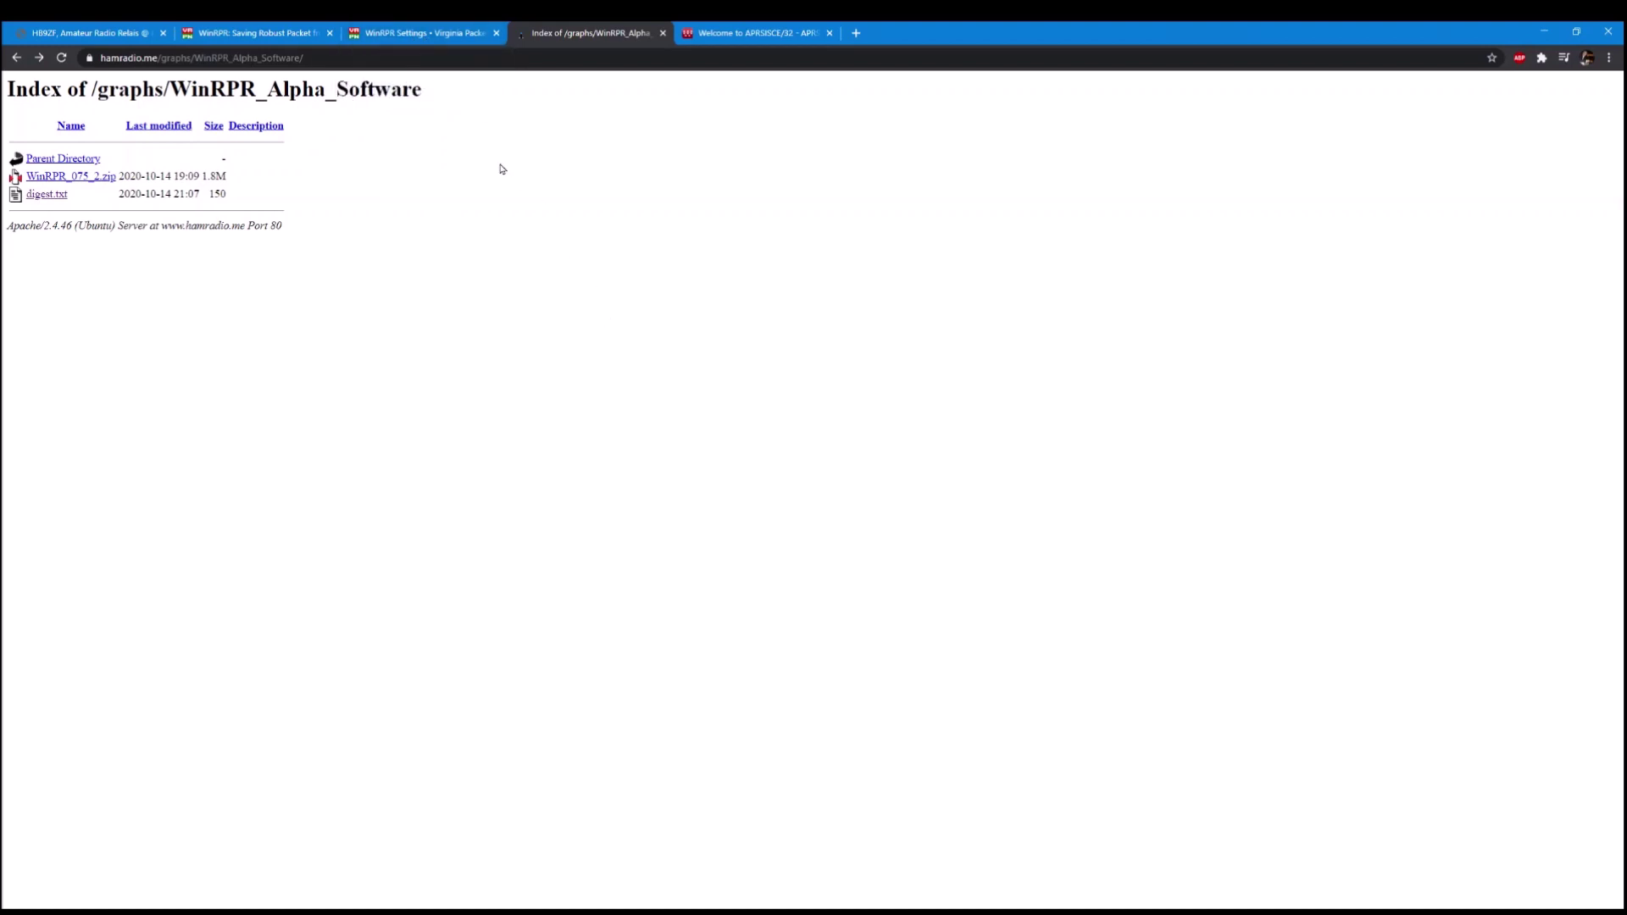
left_click(419, 35)
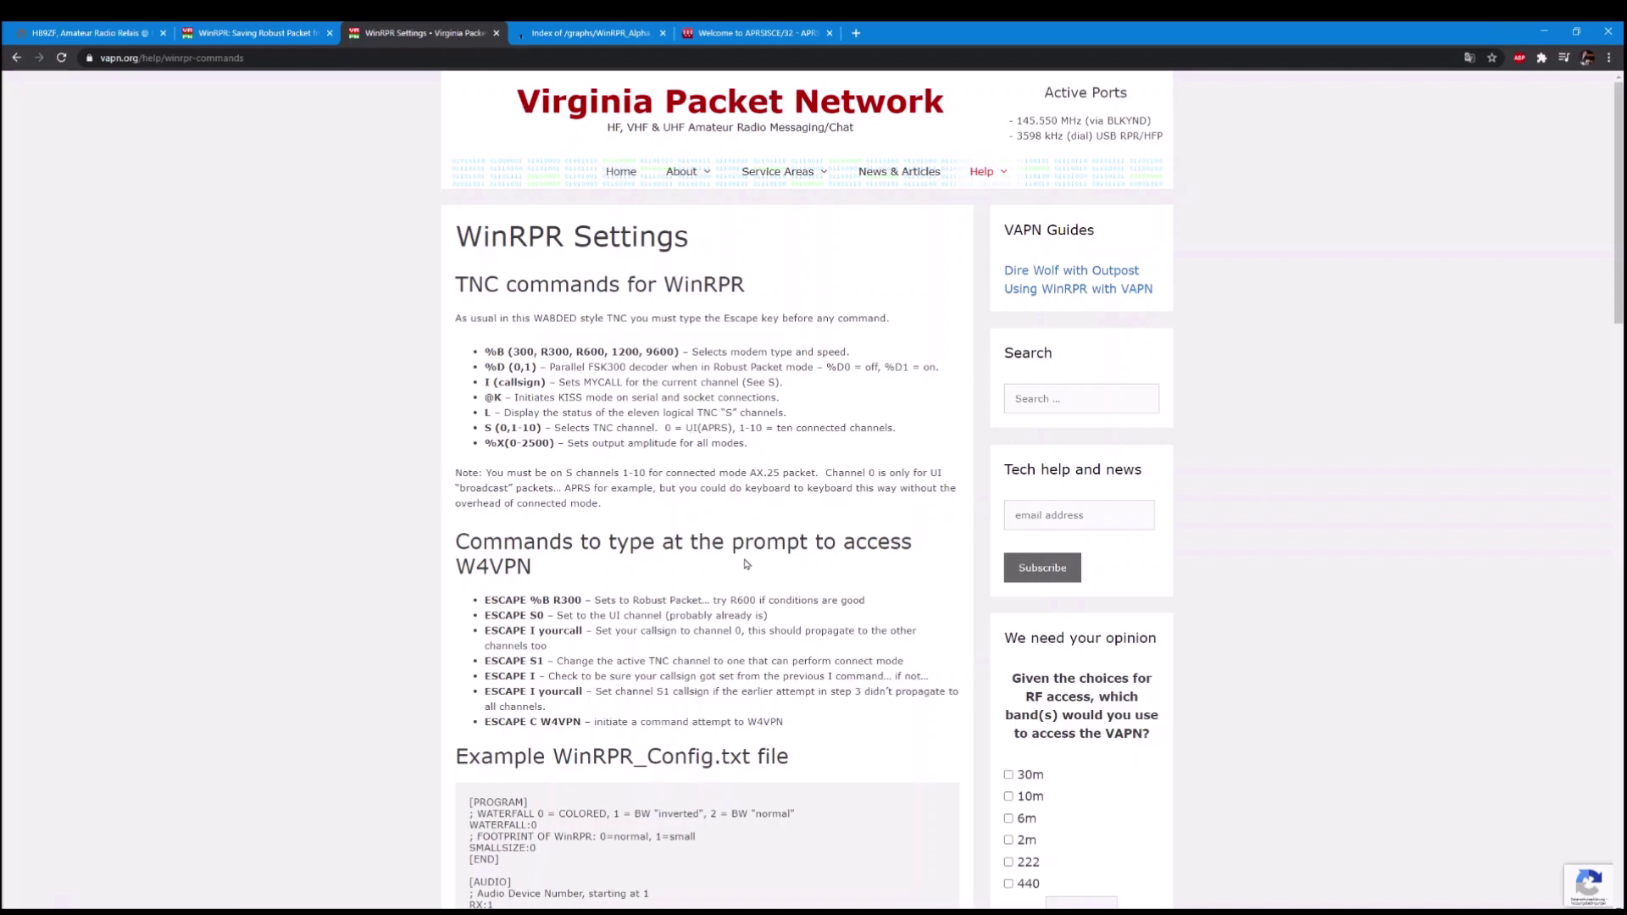
scroll(747, 562, "down", 1)
scroll(746, 563, "down", 1)
scroll(746, 563, "down", 2)
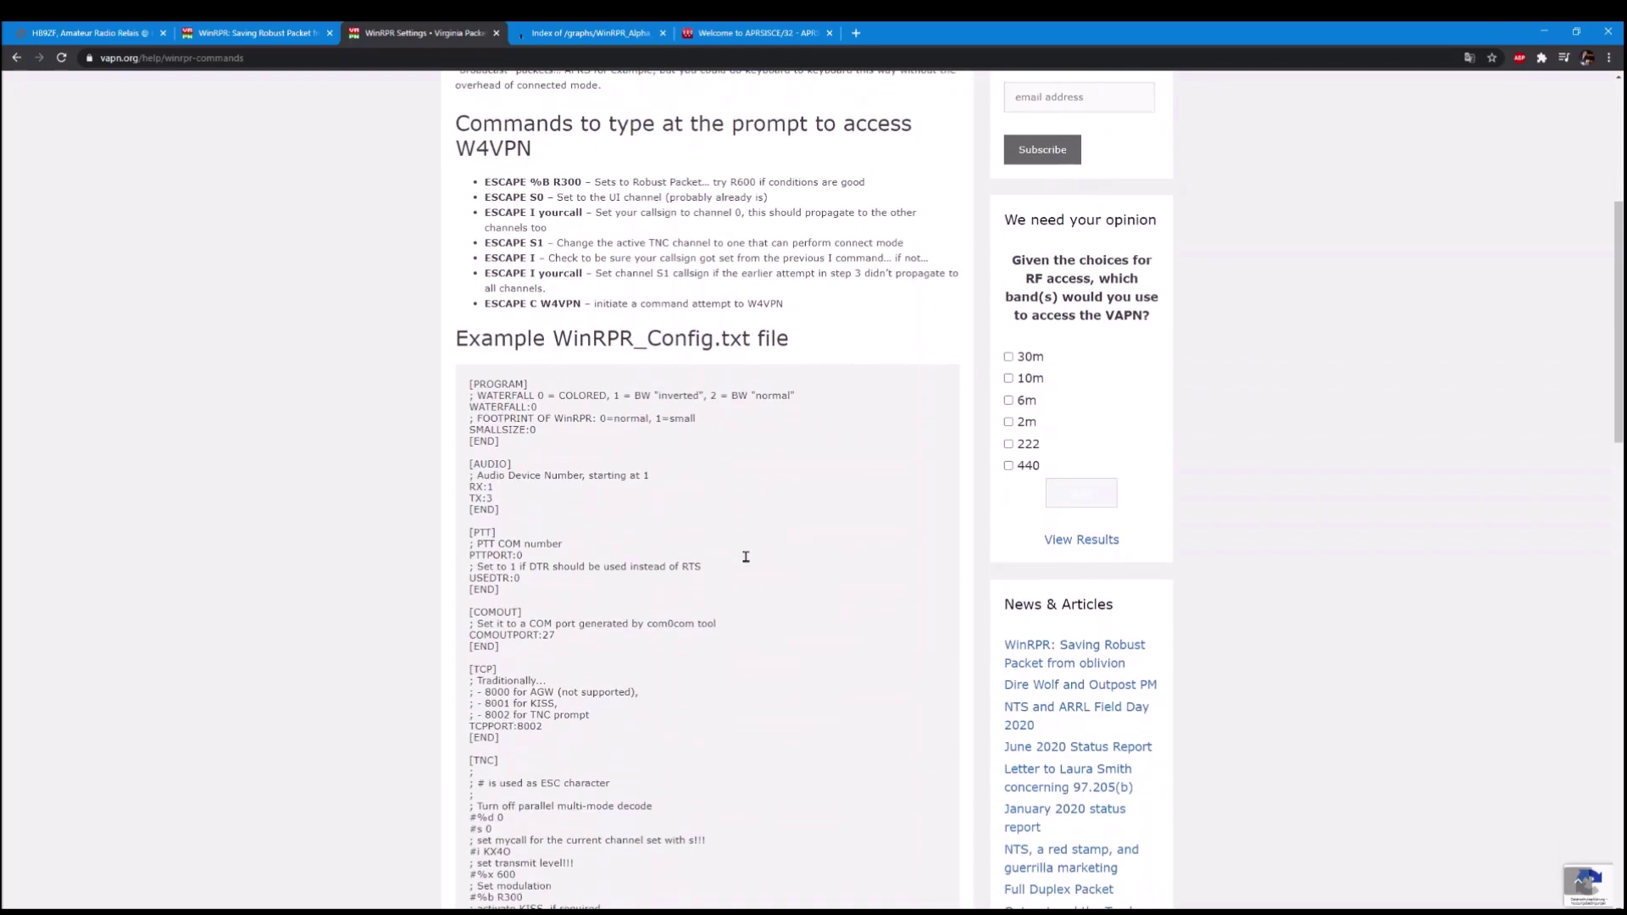
scroll(747, 562, "down", 1)
scroll(747, 563, "up", 1)
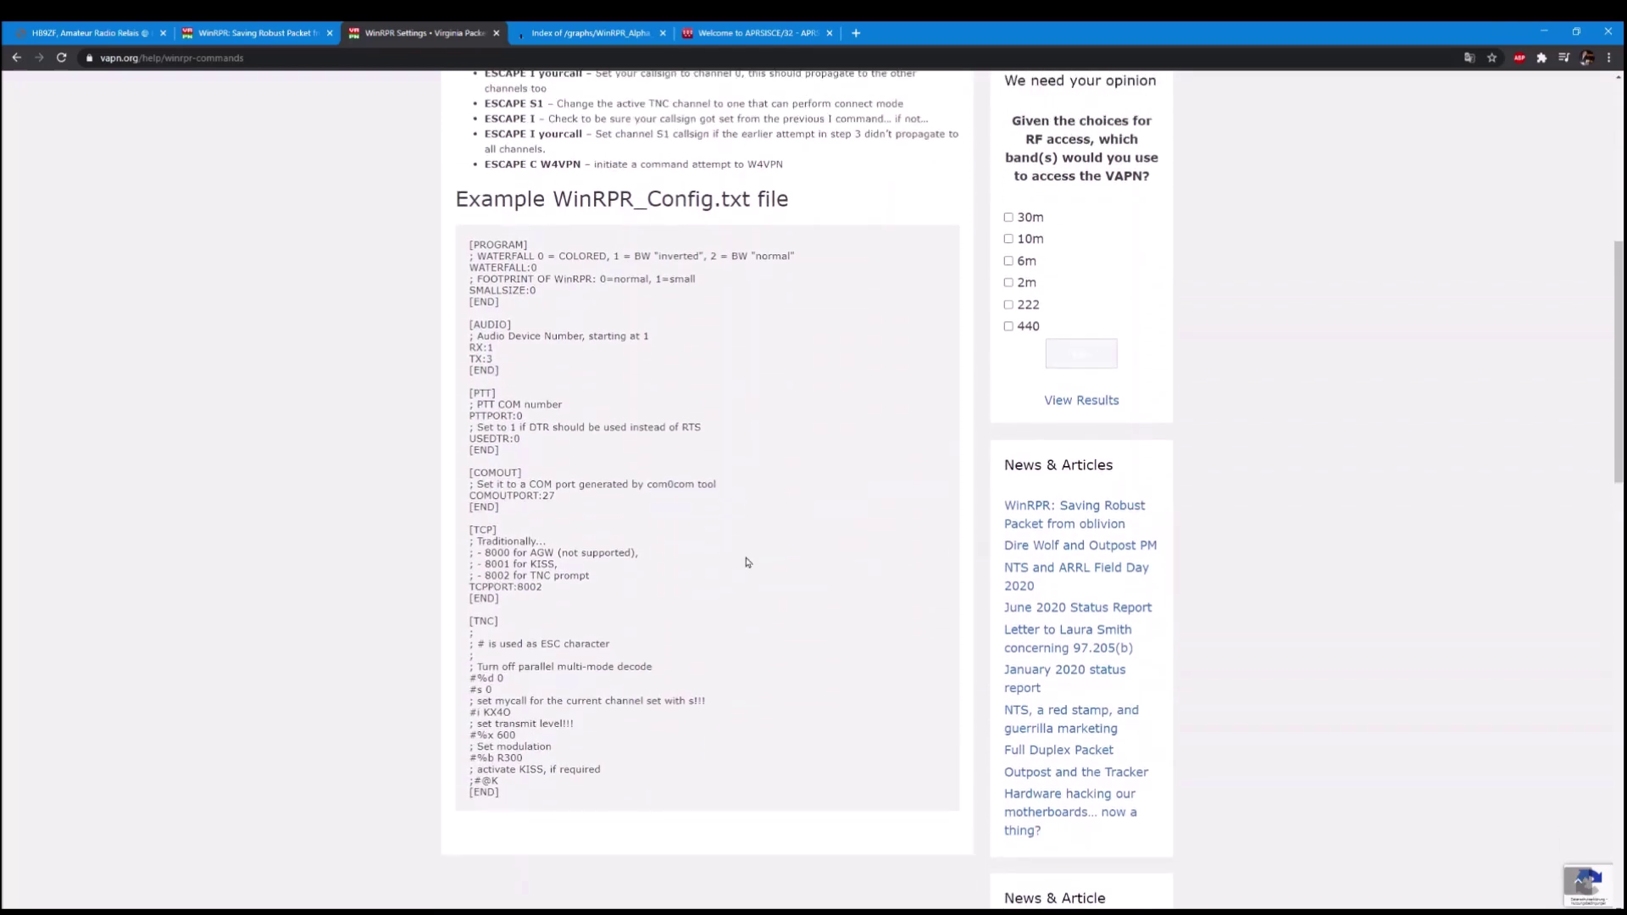
scroll(747, 562, "up", 1)
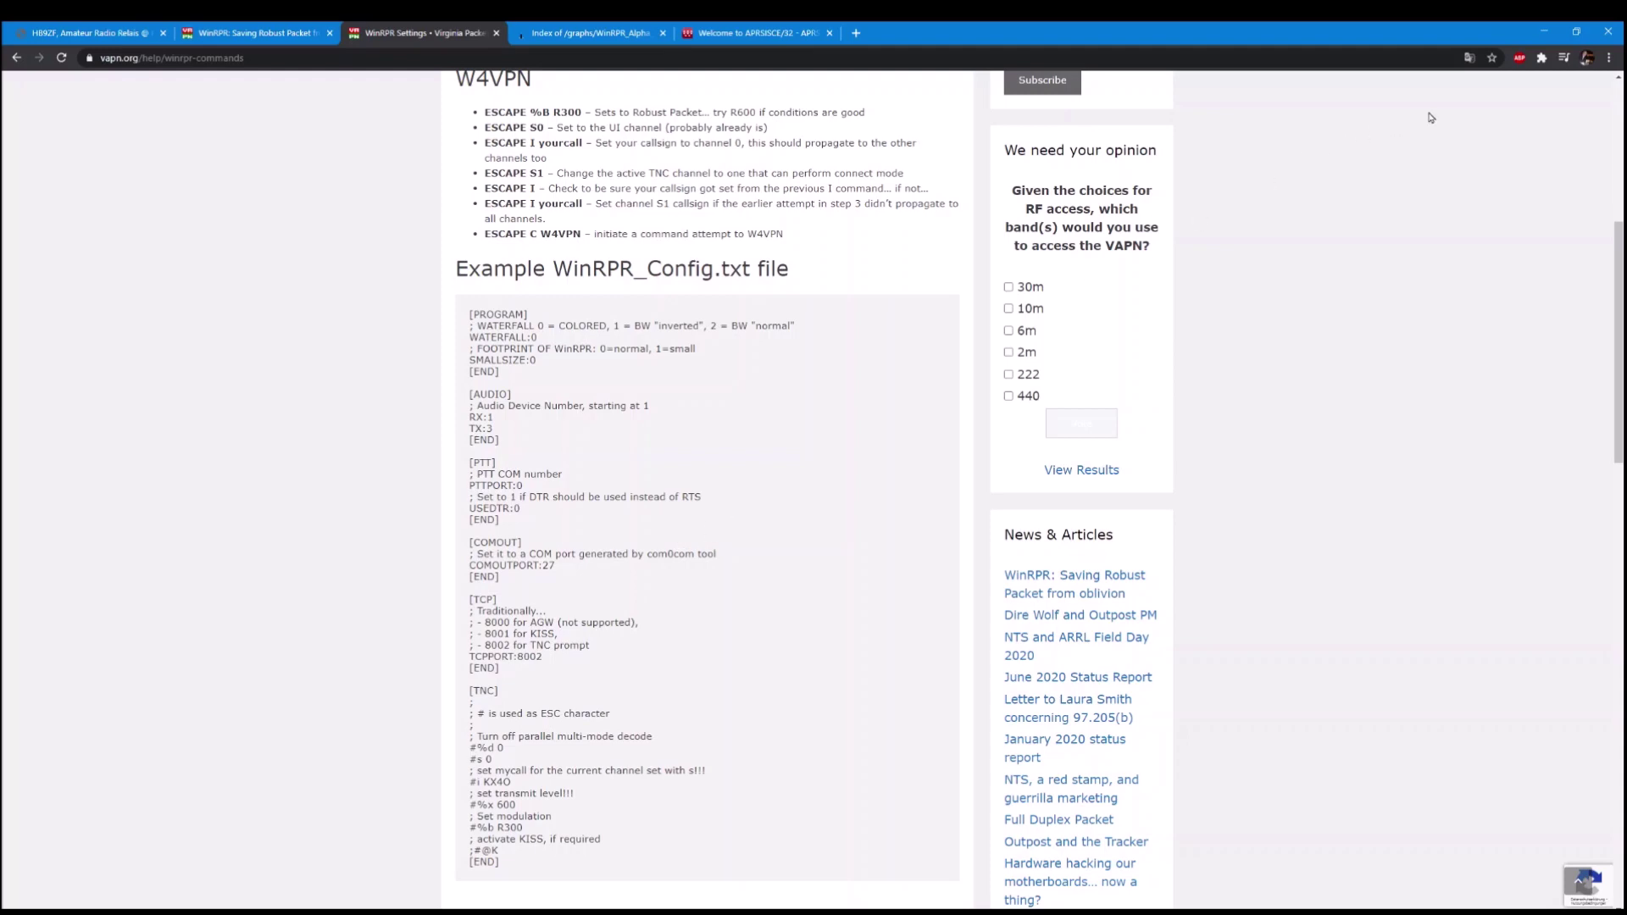
Minimize Chrome after the WinRPR_Config.txt example to reveal WinRPR and the APRSISCE/32 map
left_click(1543, 32)
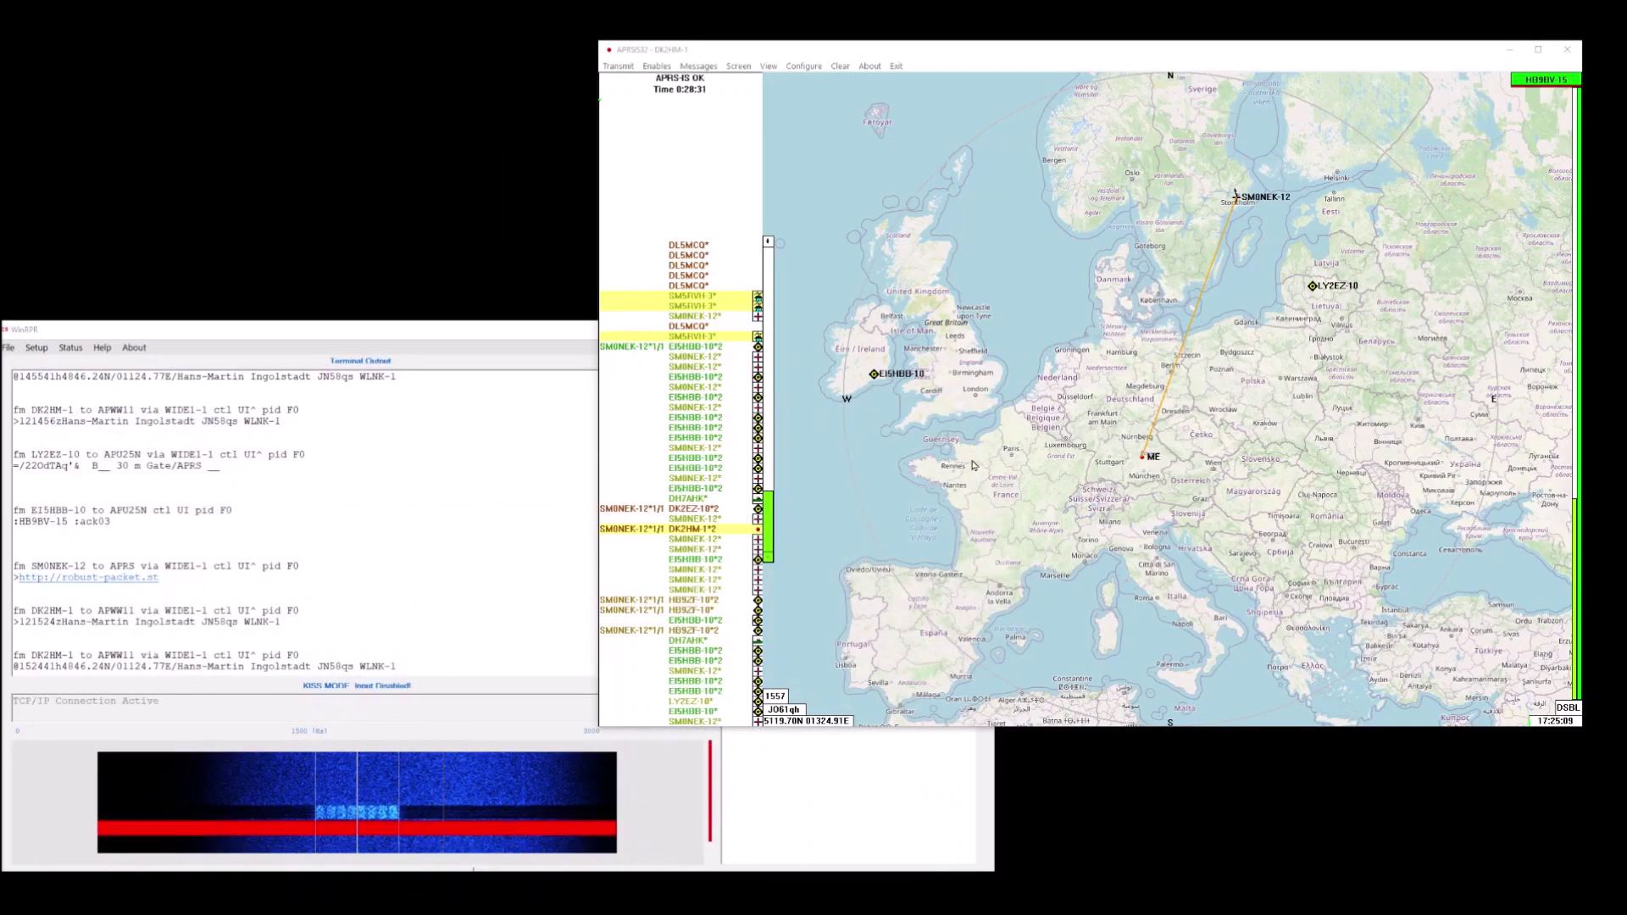
Raise WinRPR over the map to show heard stations with times, dates and hops
left_click(501, 339)
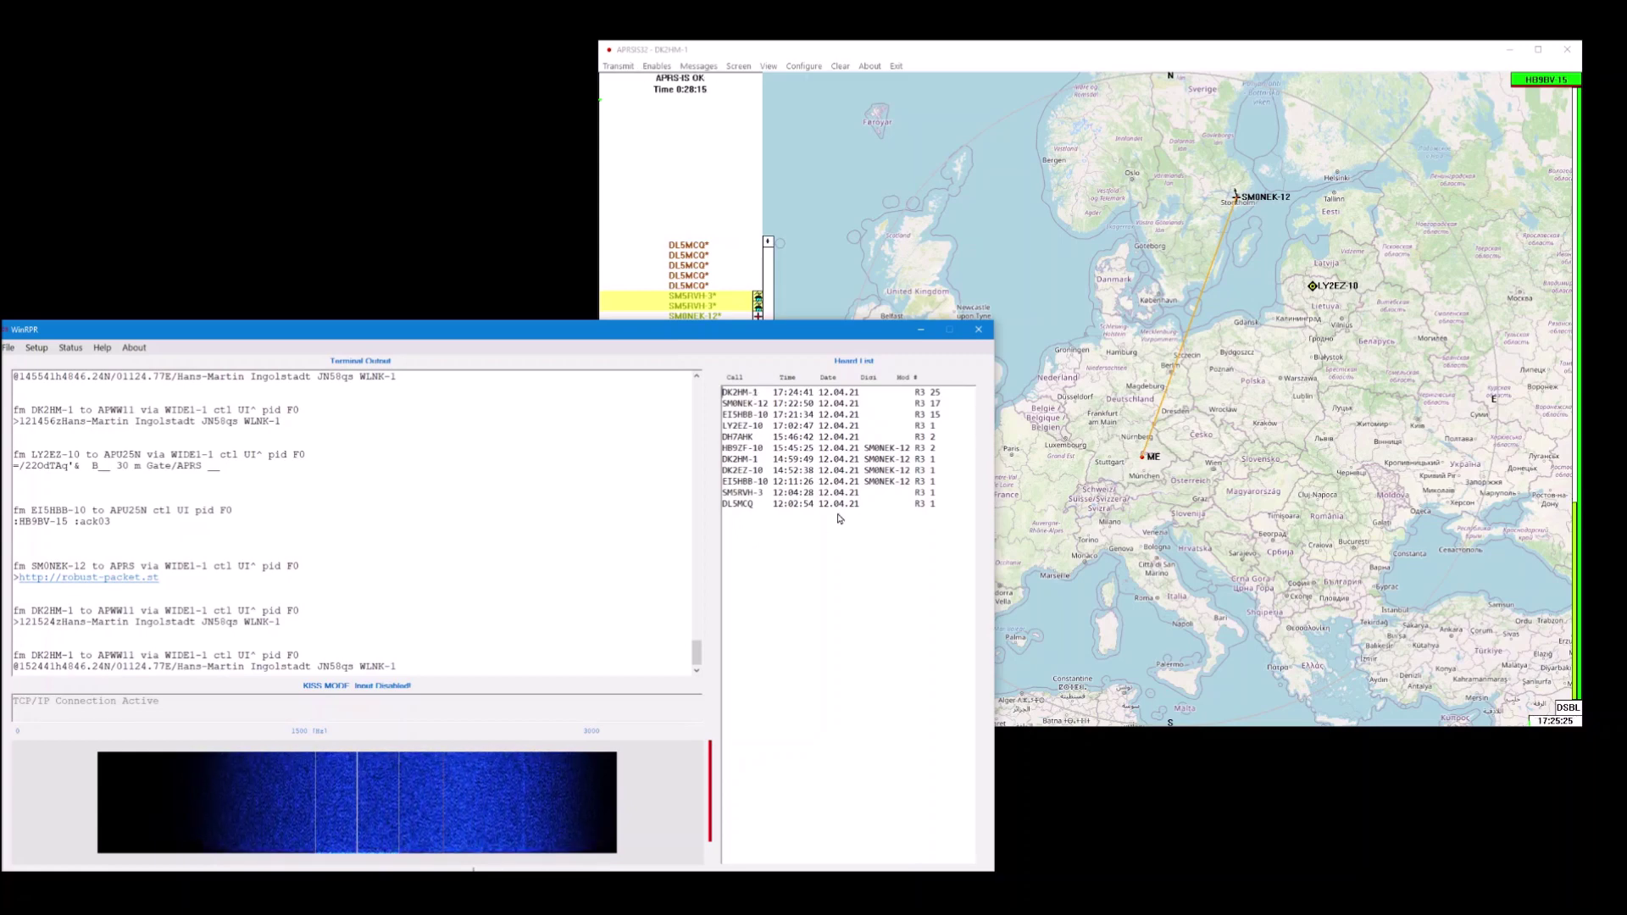
Raise the APRSIS32 station list and Europe map, then bring back WinRPR's Heard List
left_click(1006, 54)
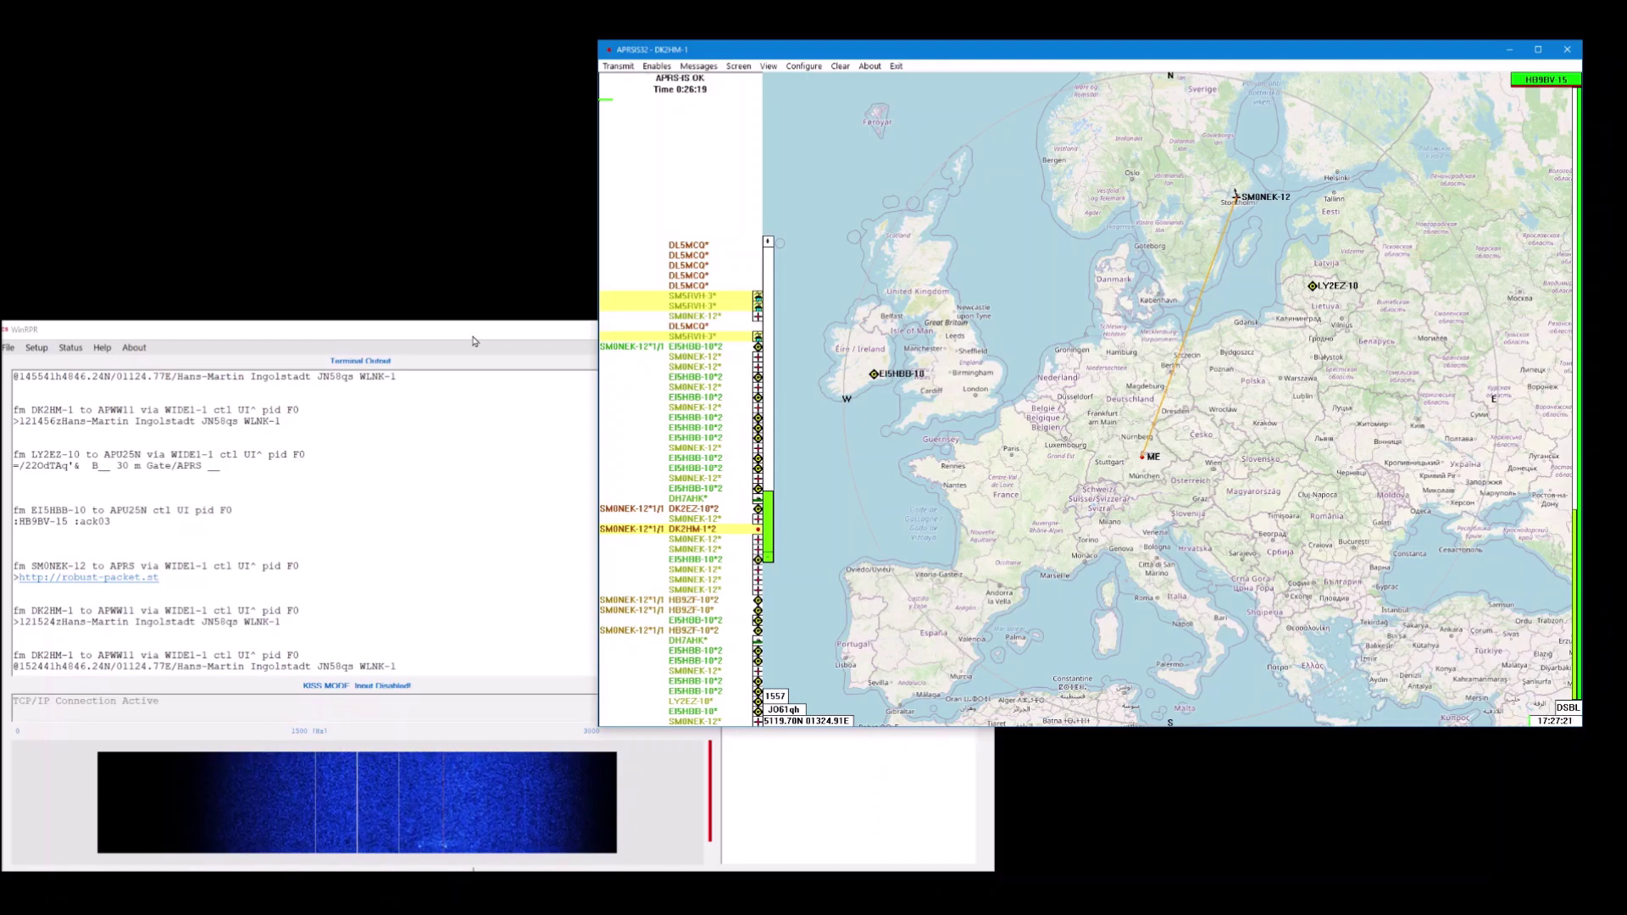
left_click(473, 341)
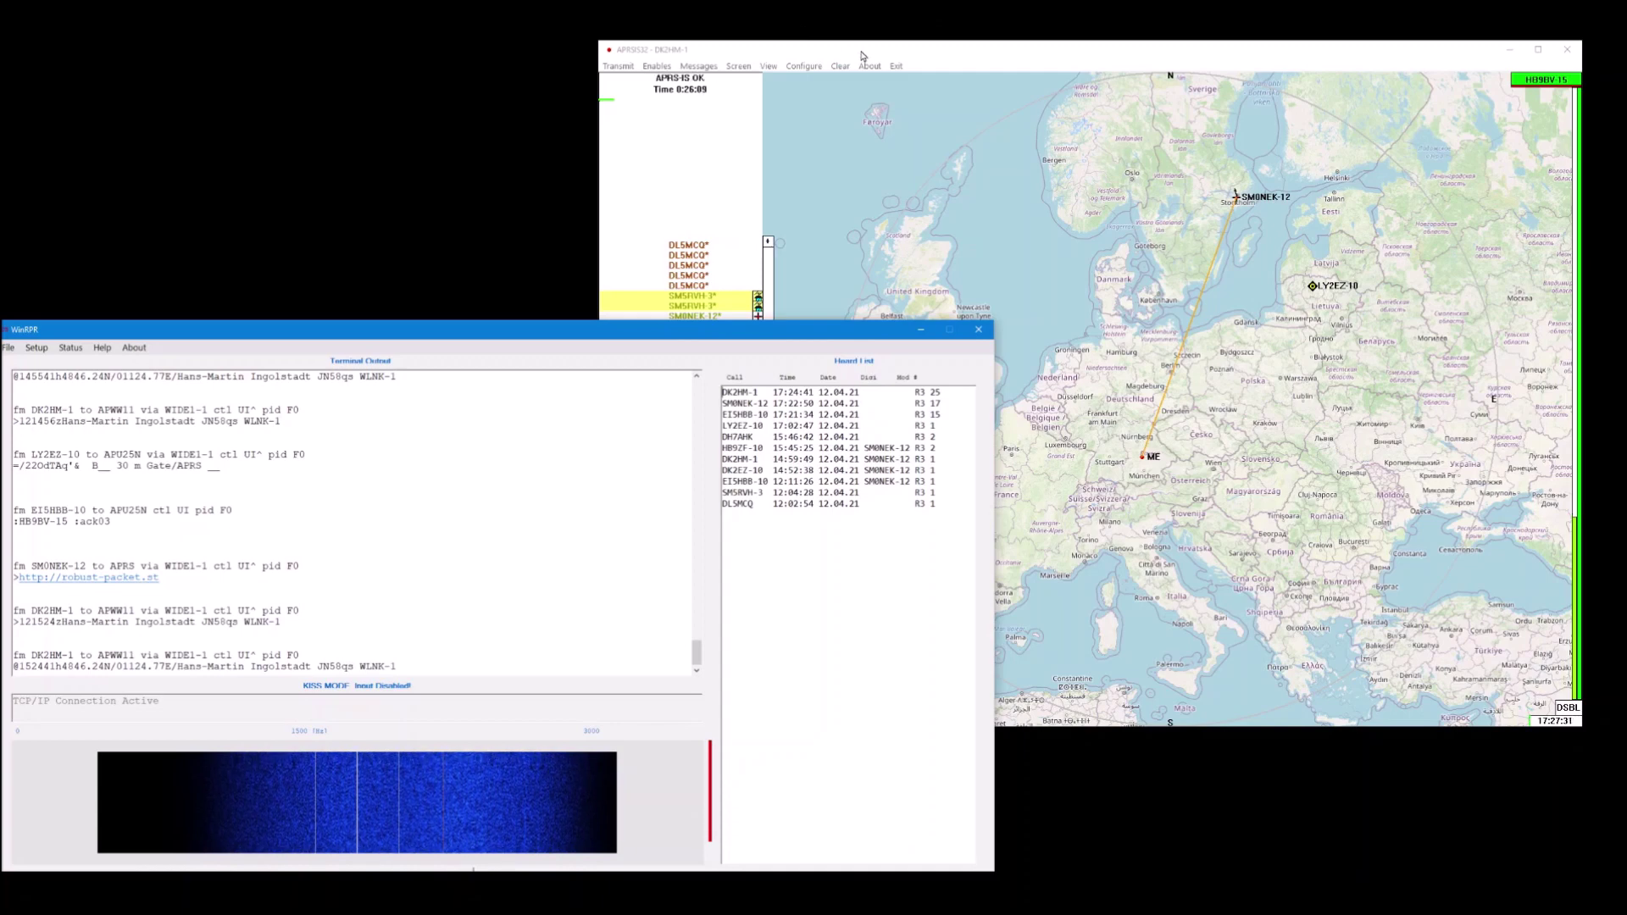
left_click(1046, 52)
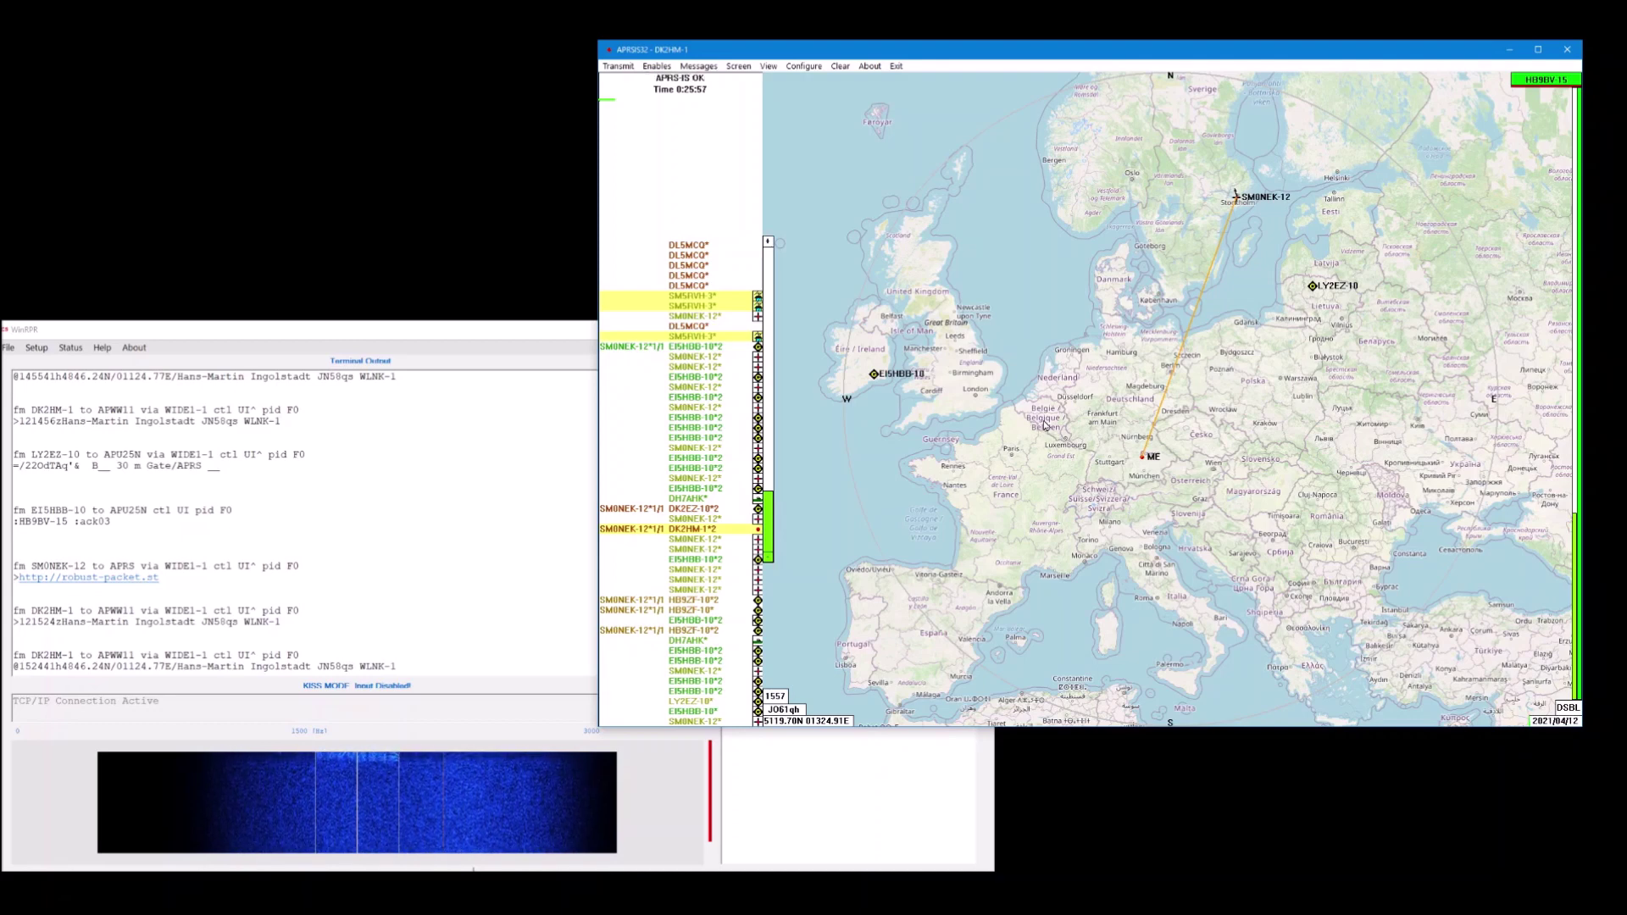
left_click(500, 341)
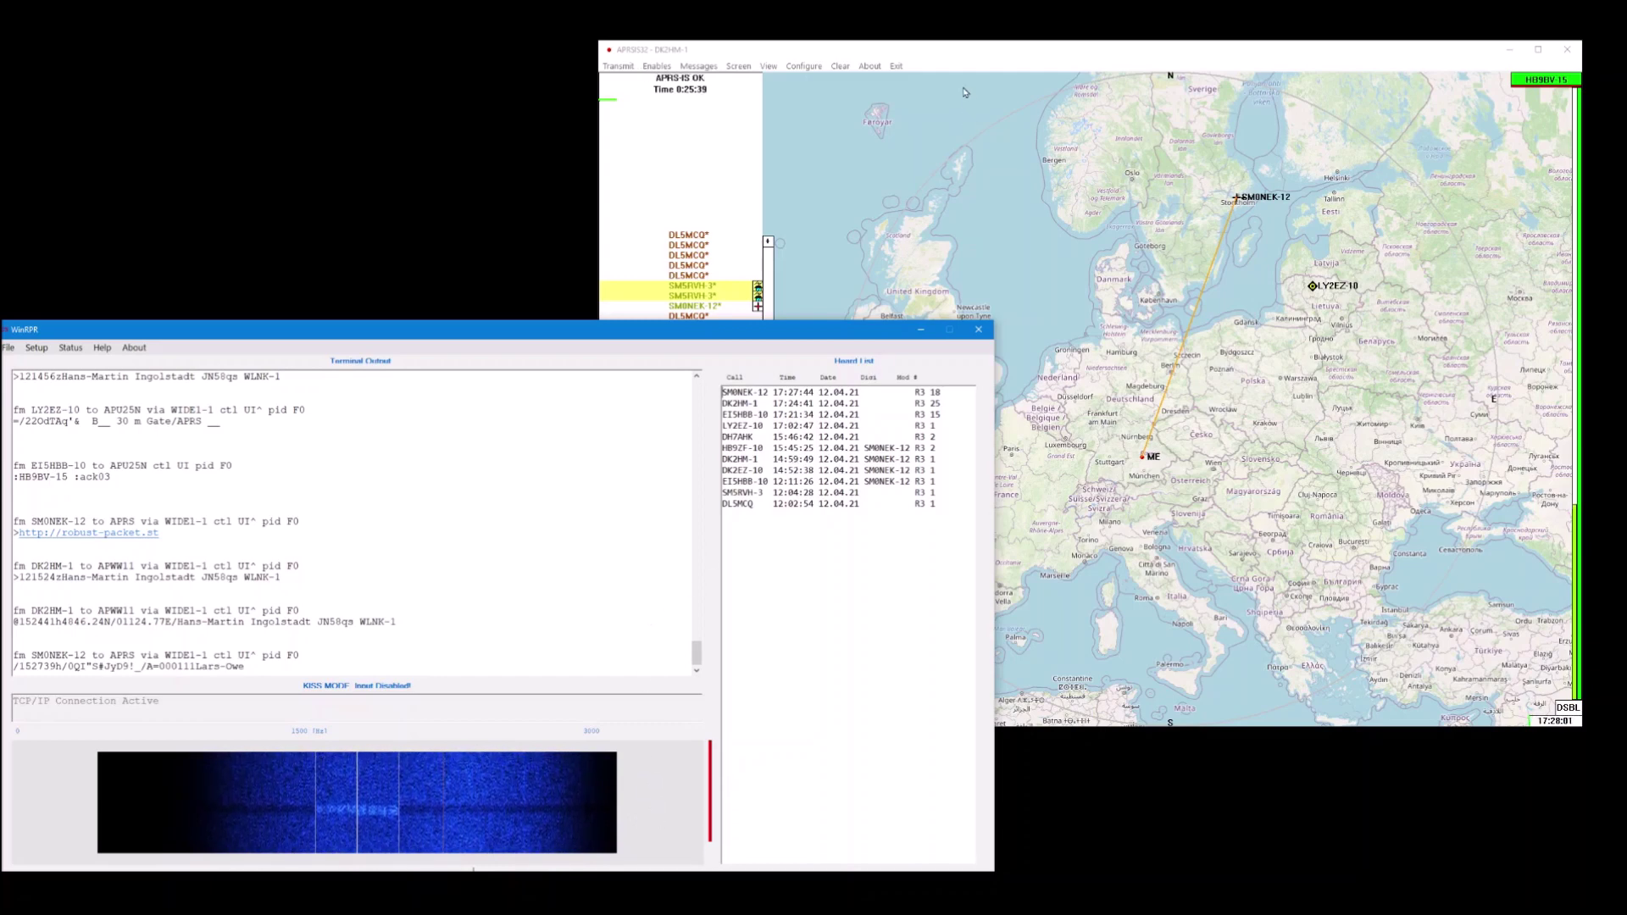
left_click(994, 51)
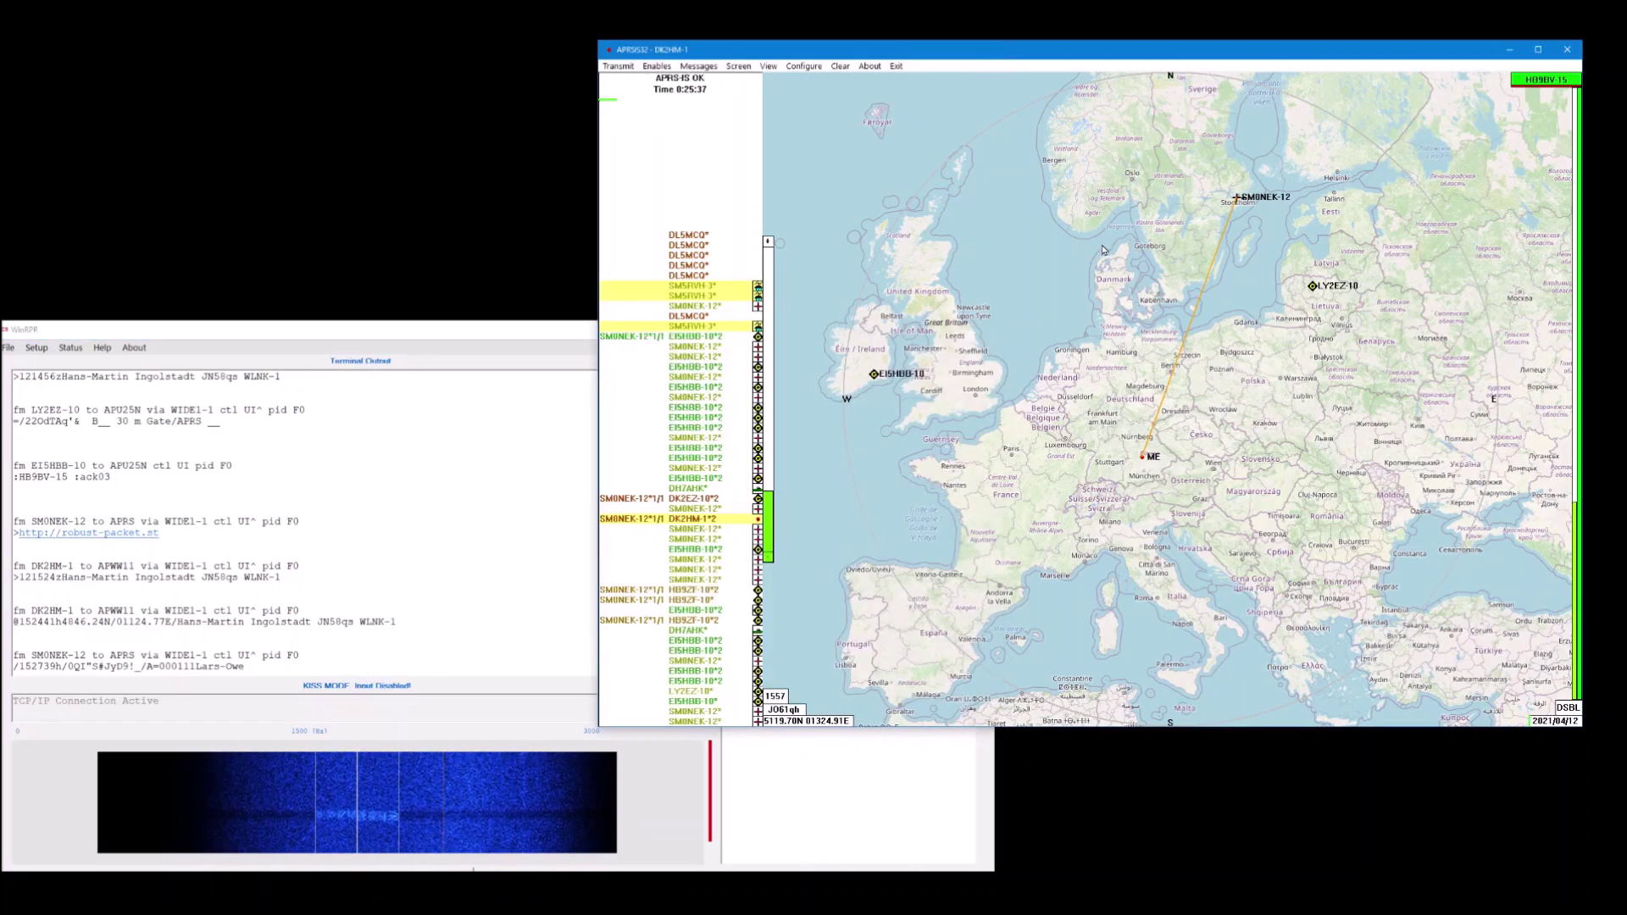